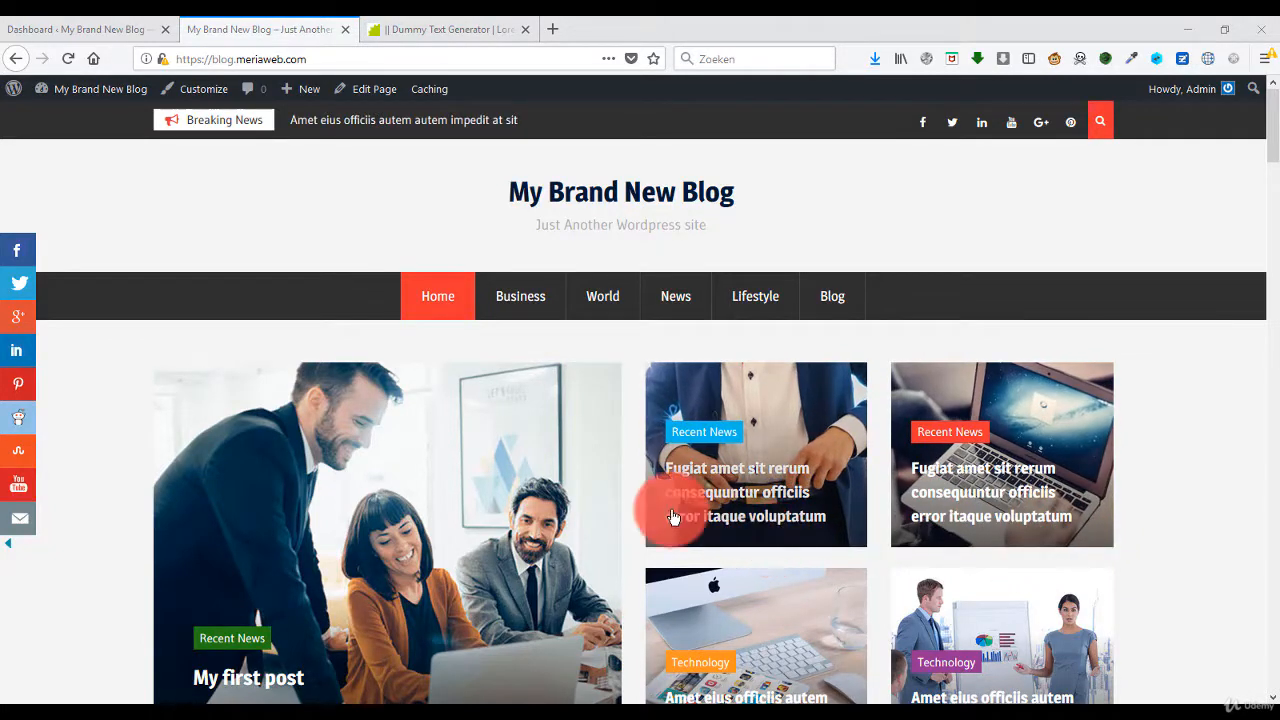
{"action": "scroll", "coordinate": [680, 520], "scroll_direction": "down", "scroll_amount": 1}
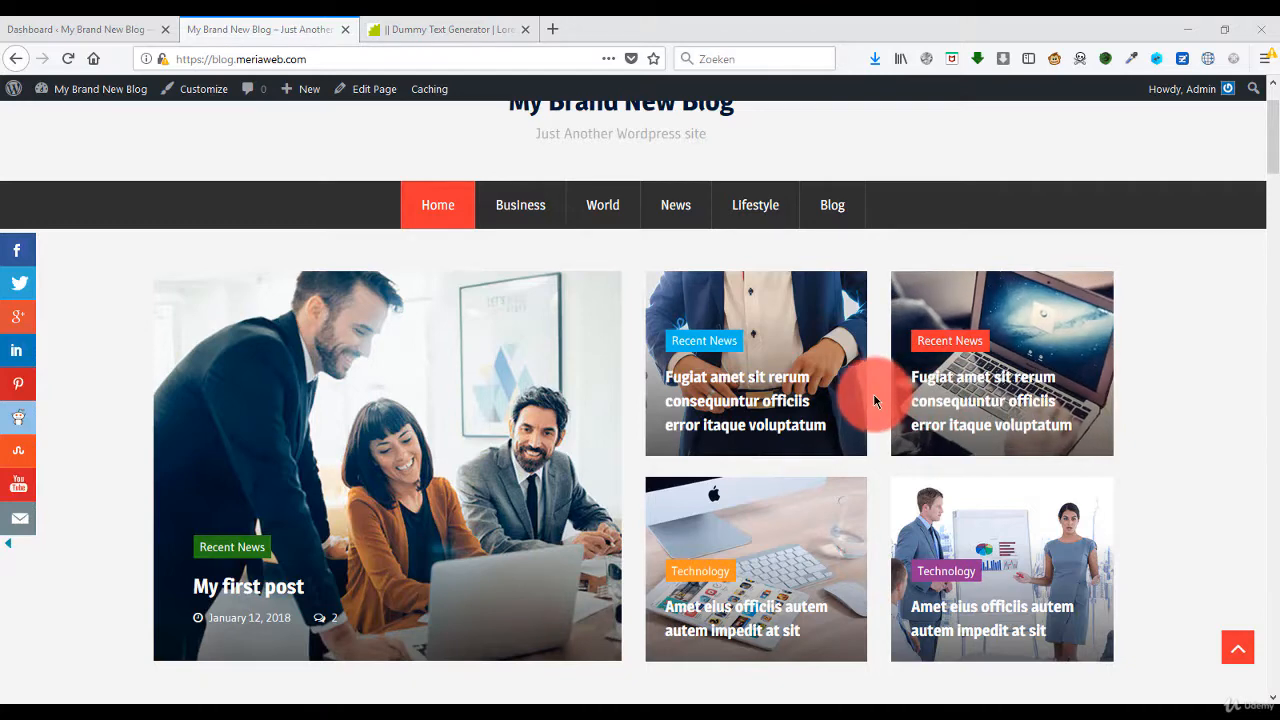
Open the 'Fugiat amet sit rerum...' post from the upper-right card on the home page.
{"action": "left_click", "coordinate": [1008, 384]}
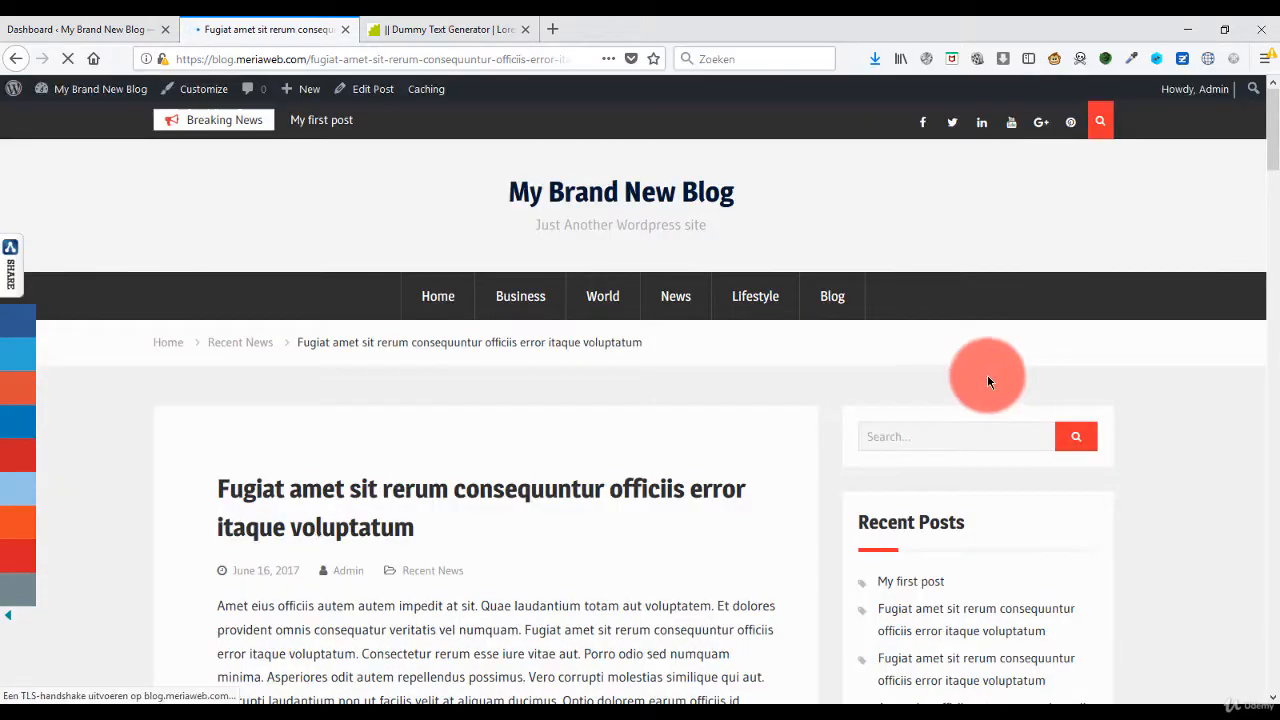
{"action": "scroll", "coordinate": [679, 370], "scroll_direction": "down", "scroll_amount": 3}
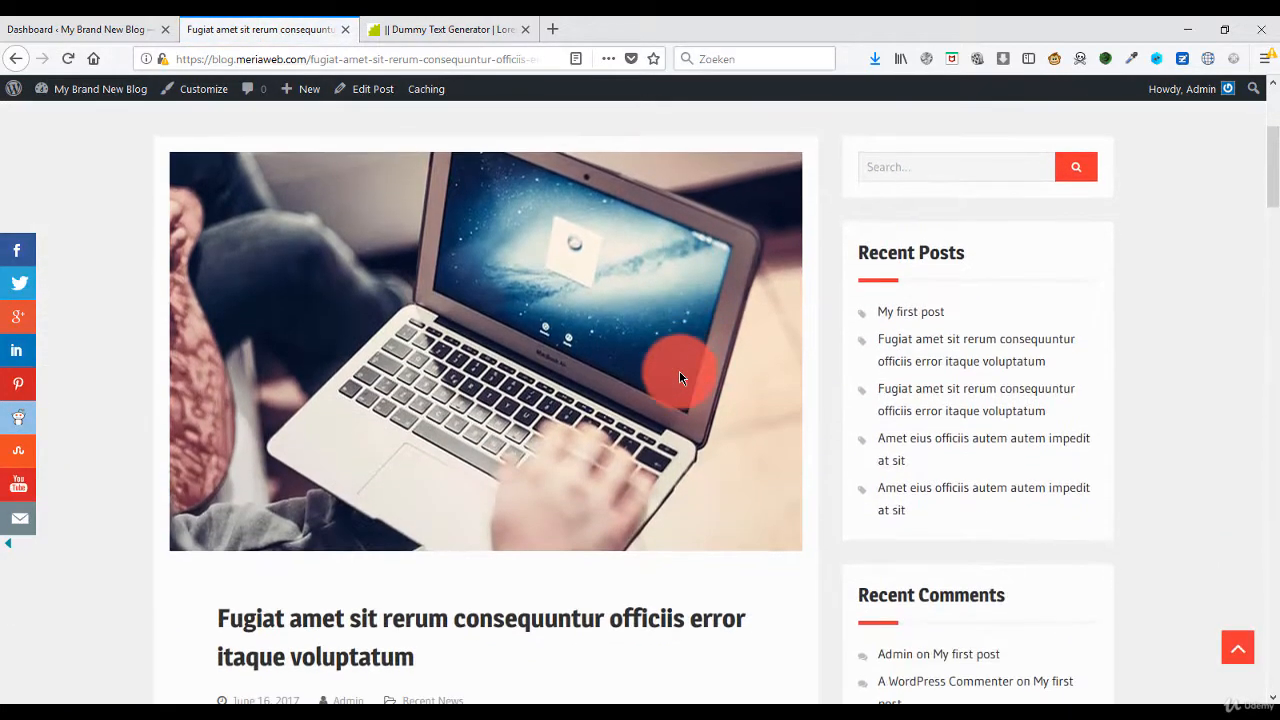
{"action": "scroll", "coordinate": [679, 370], "scroll_direction": "down", "scroll_amount": 1}
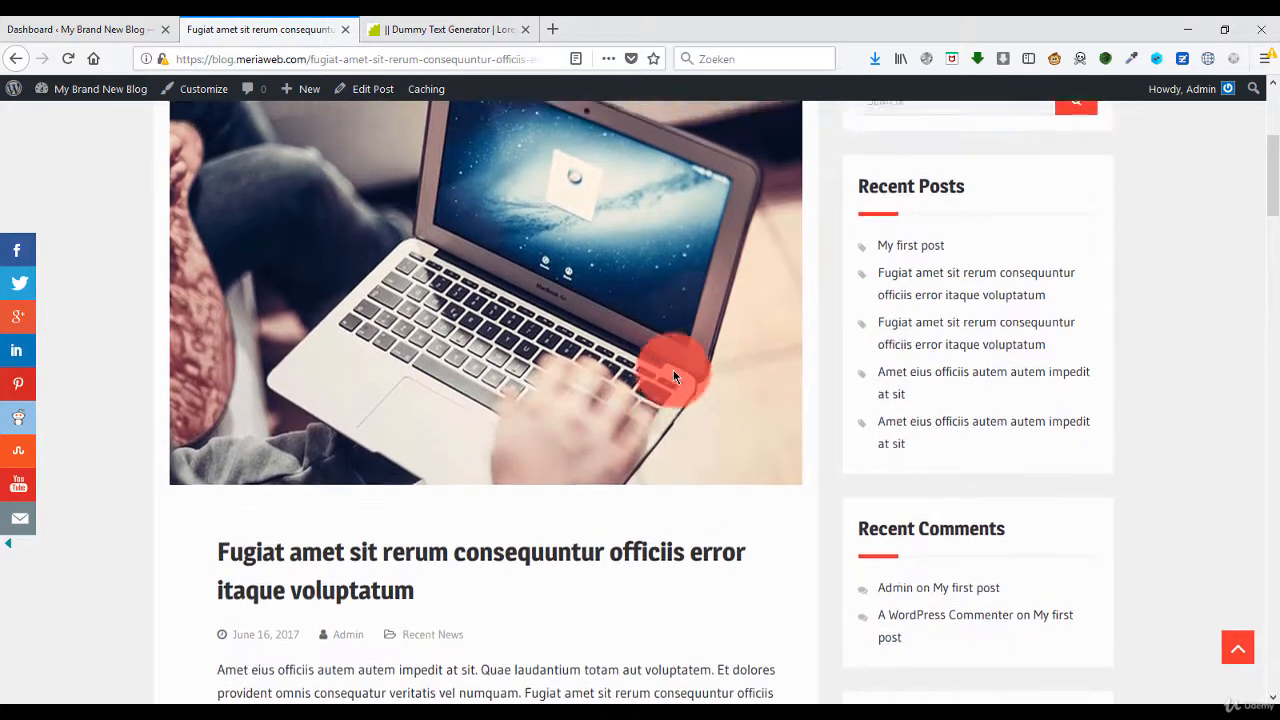
{"action": "scroll", "coordinate": [673, 369], "scroll_direction": "up", "scroll_amount": 1}
{"action": "scroll", "coordinate": [672, 370], "scroll_direction": "down", "scroll_amount": 2}
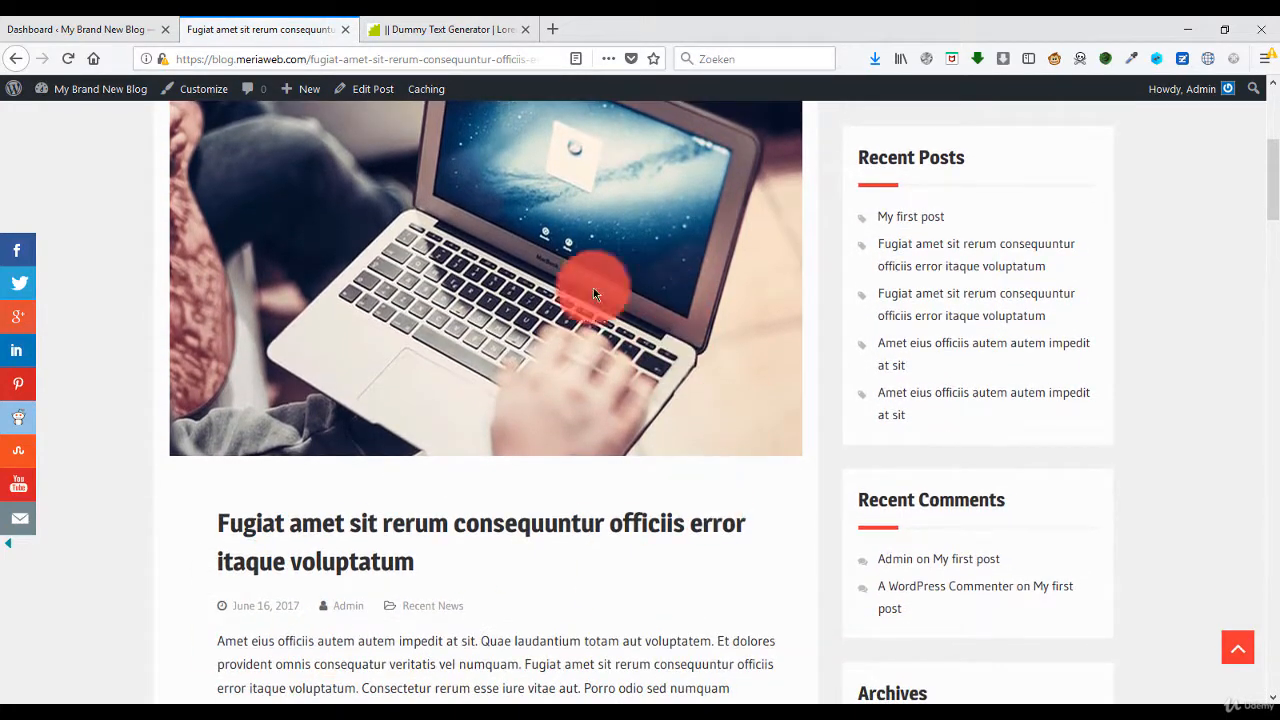
{"action": "scroll", "coordinate": [413, 467], "scroll_direction": "up", "scroll_amount": 3}
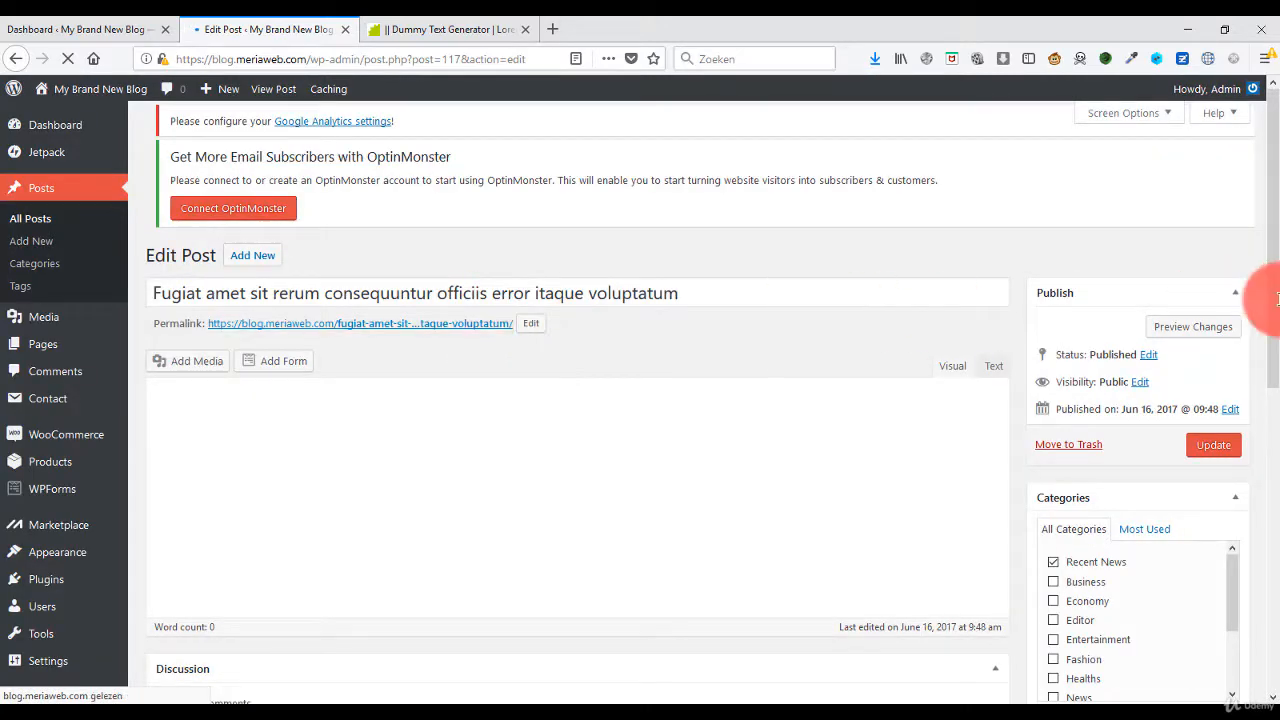
{"action": "scroll", "coordinate": [1255, 300], "scroll_direction": "down", "scroll_amount": 5}
{"action": "scroll", "coordinate": [1255, 300], "scroll_direction": "down", "scroll_amount": 5}
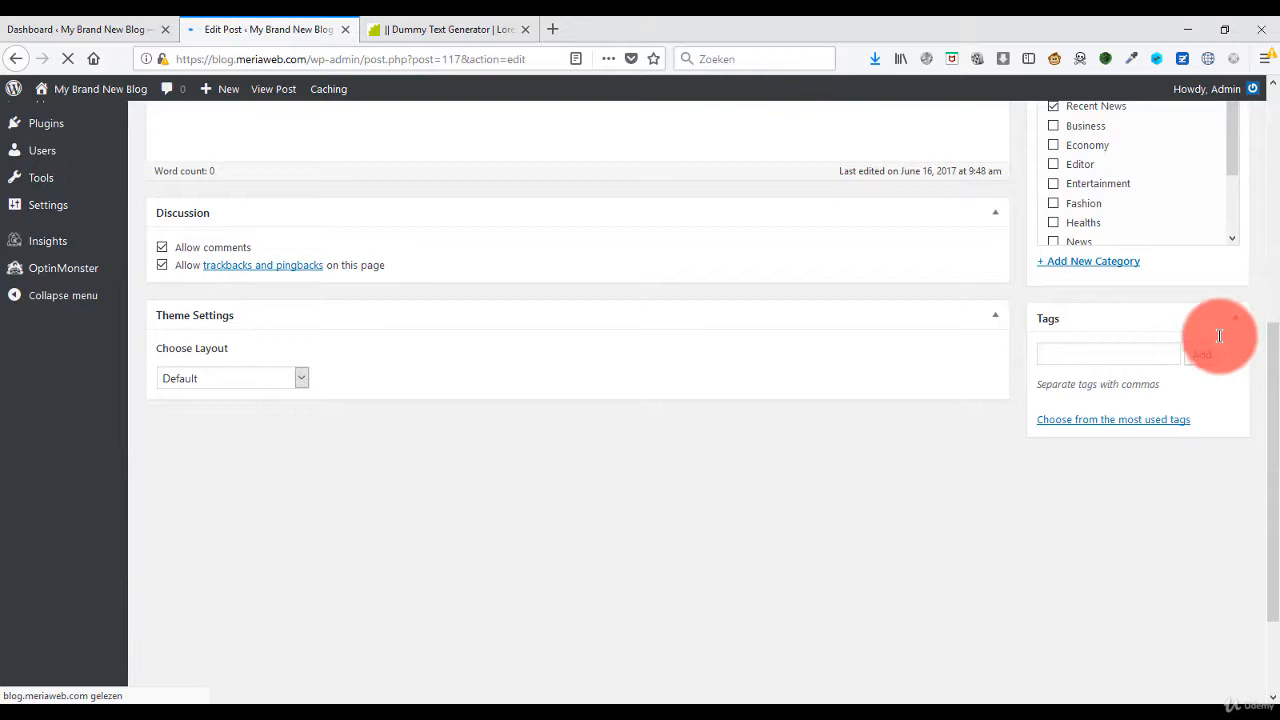
{"action": "scroll", "coordinate": [1198, 380], "scroll_direction": "down", "scroll_amount": 2}
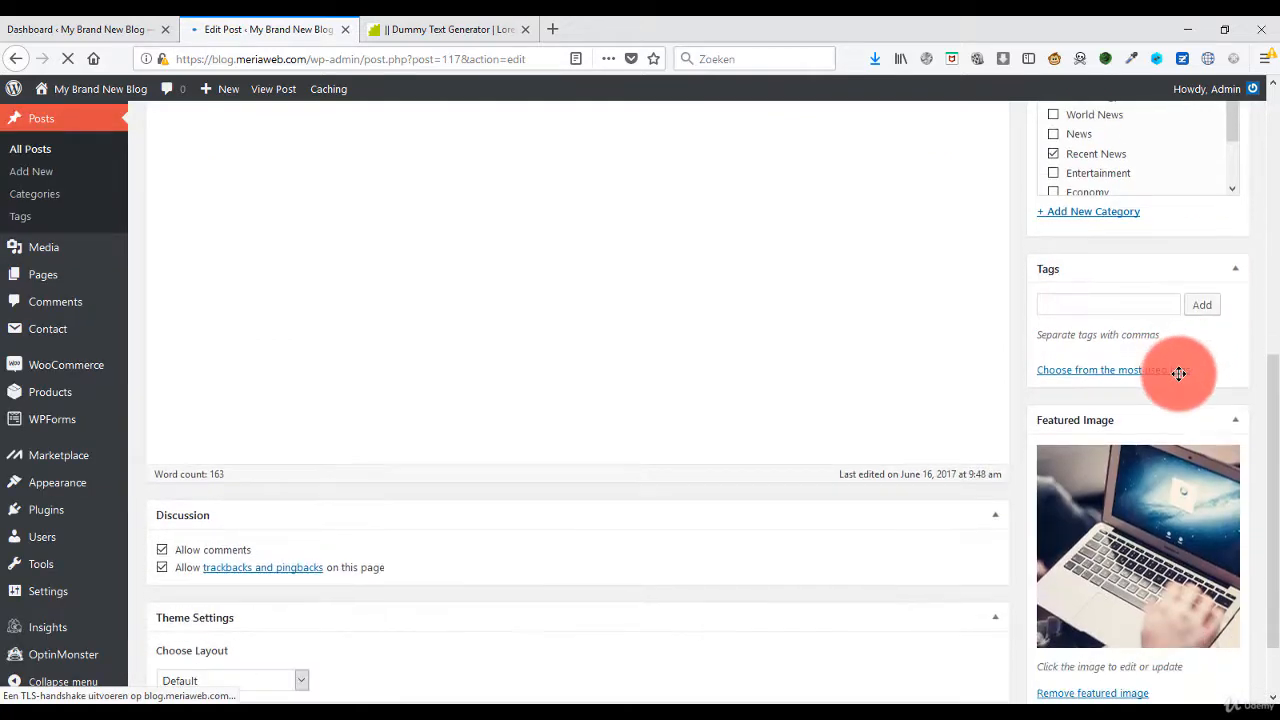
{"action": "scroll", "coordinate": [1230, 540], "scroll_direction": "down", "scroll_amount": 1}
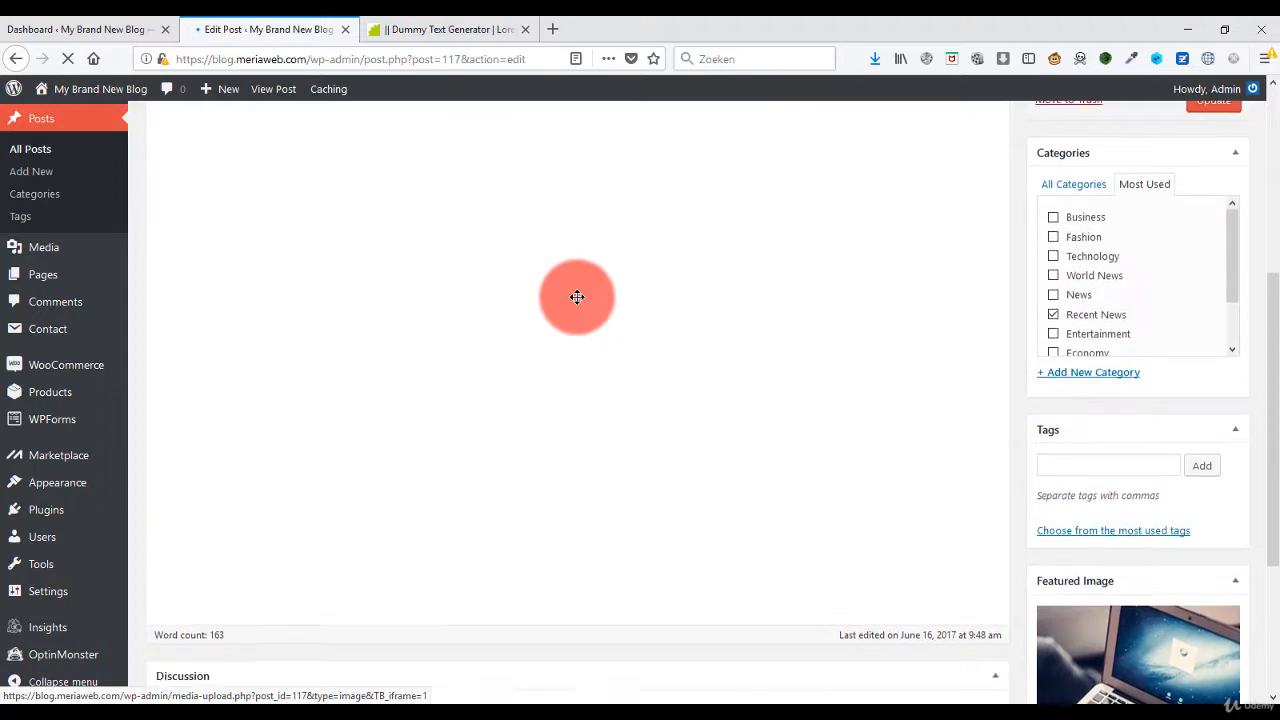
{"action": "scroll", "coordinate": [578, 303], "scroll_direction": "up", "scroll_amount": 3}
{"action": "scroll", "coordinate": [578, 303], "scroll_direction": "up", "scroll_amount": 5}
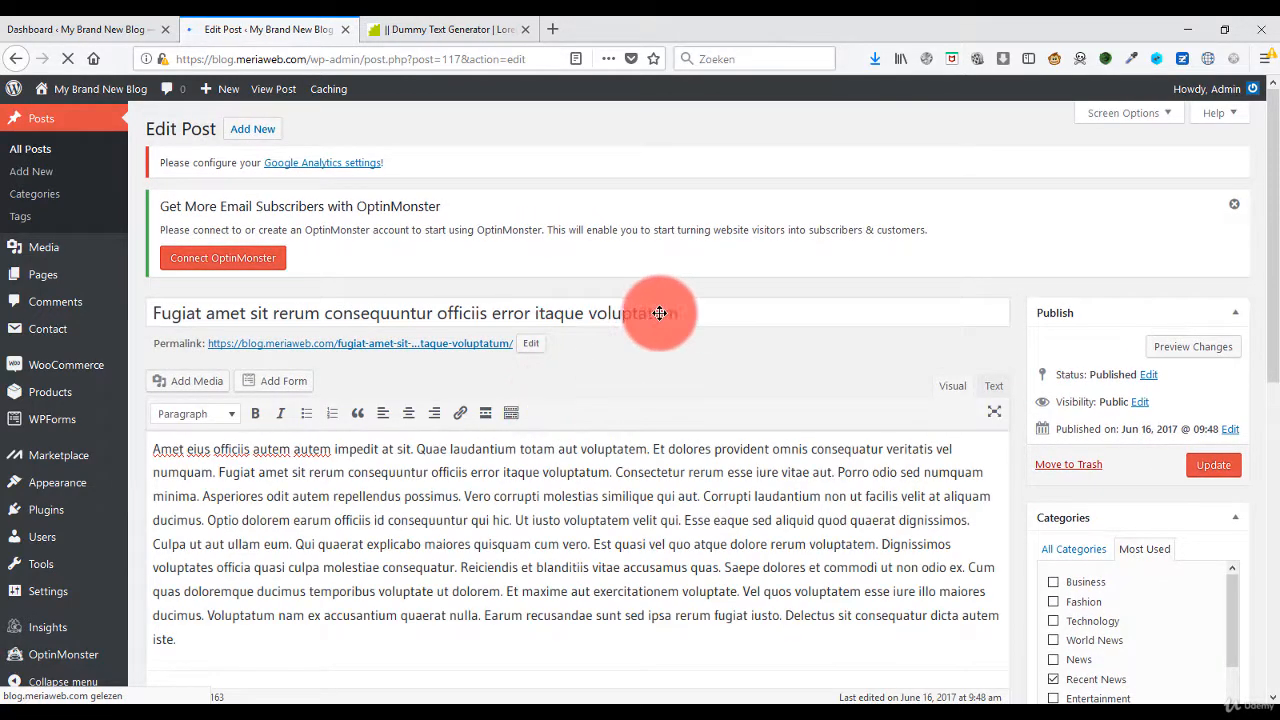
{"action": "scroll", "coordinate": [659, 313], "scroll_direction": "down", "scroll_amount": 1}
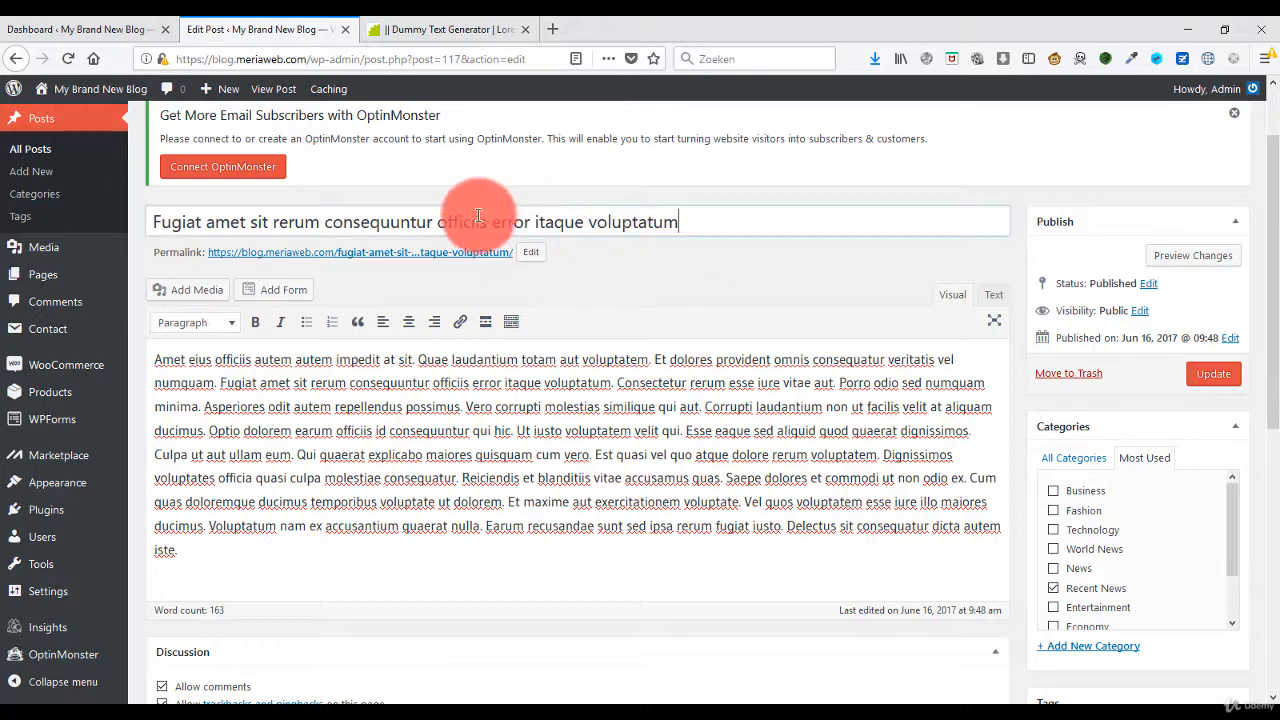
Replace the post title with 'Example' and update the post.
{"action": "left_click_drag", "start_coordinate": [680, 222], "coordinate": [152, 222]}
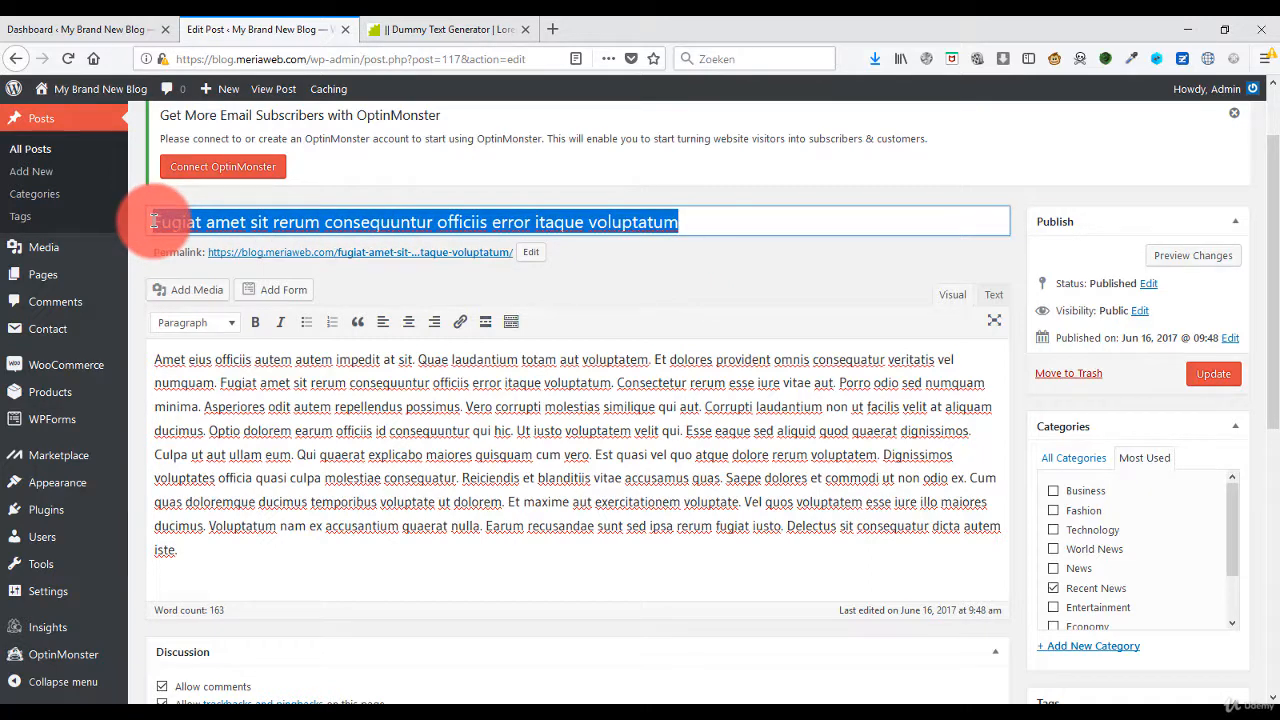
{"action": "key", "text": "Delete"}
{"action": "type", "text": "Example"}
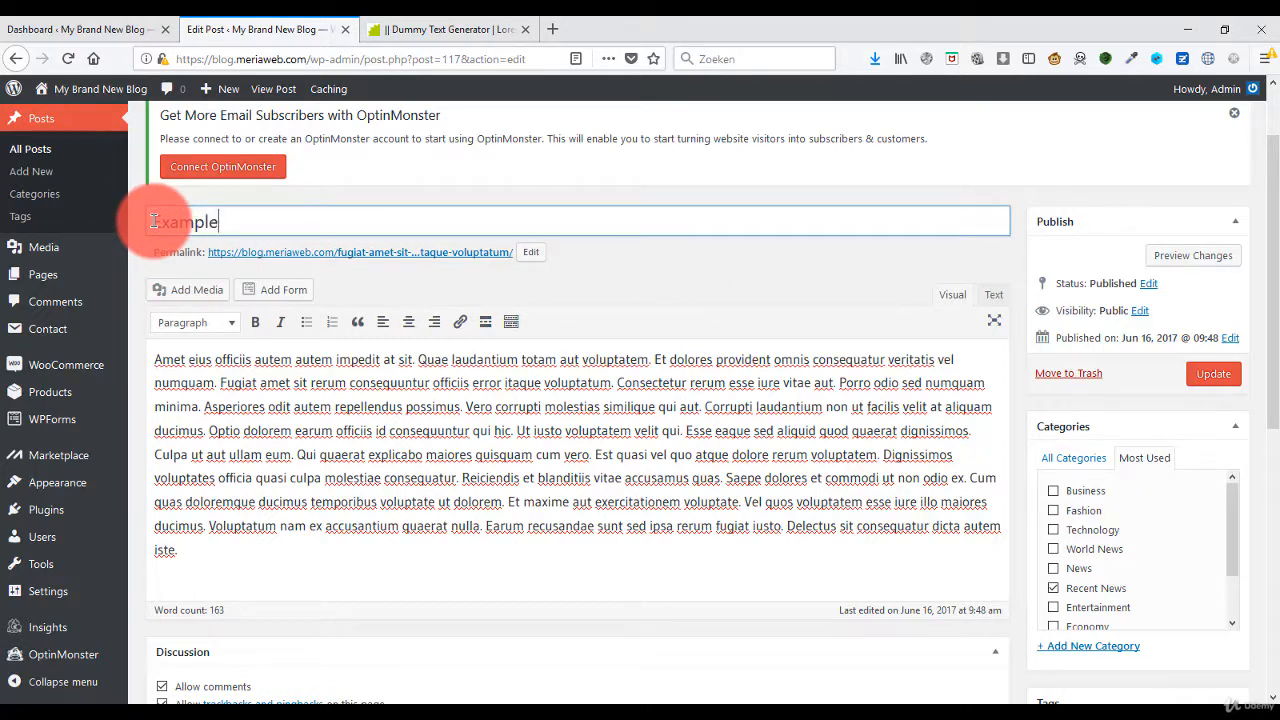
{"action": "left_click", "coordinate": [1213, 374]}
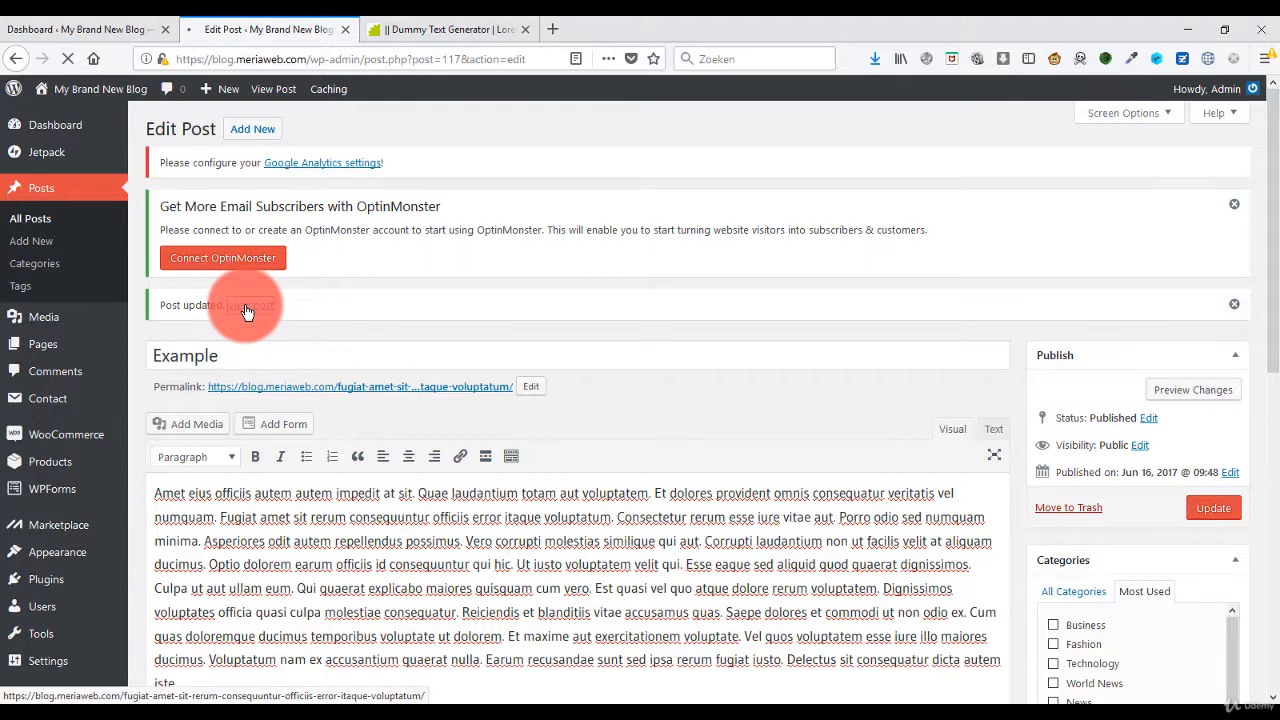
{"action": "left_click", "coordinate": [247, 307]}
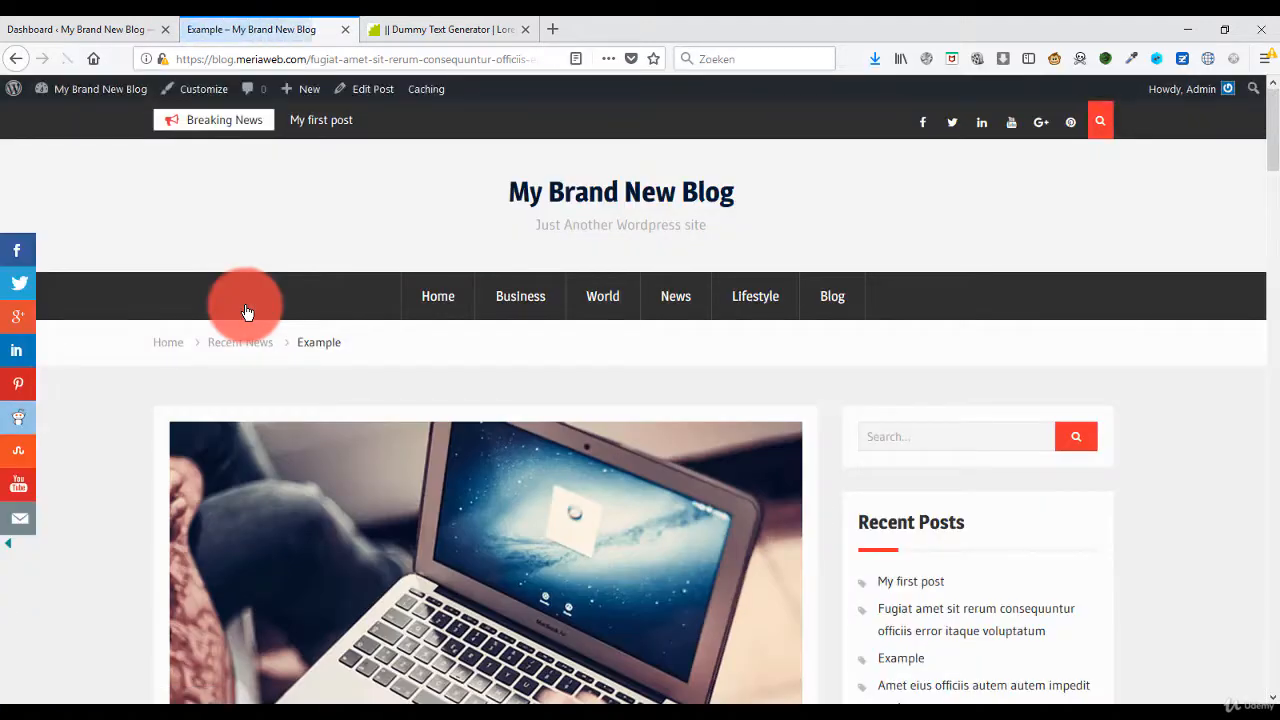
{"action": "scroll", "coordinate": [280, 300], "scroll_direction": "down", "scroll_amount": 3}
{"action": "scroll", "coordinate": [385, 295], "scroll_direction": "down", "scroll_amount": 3}
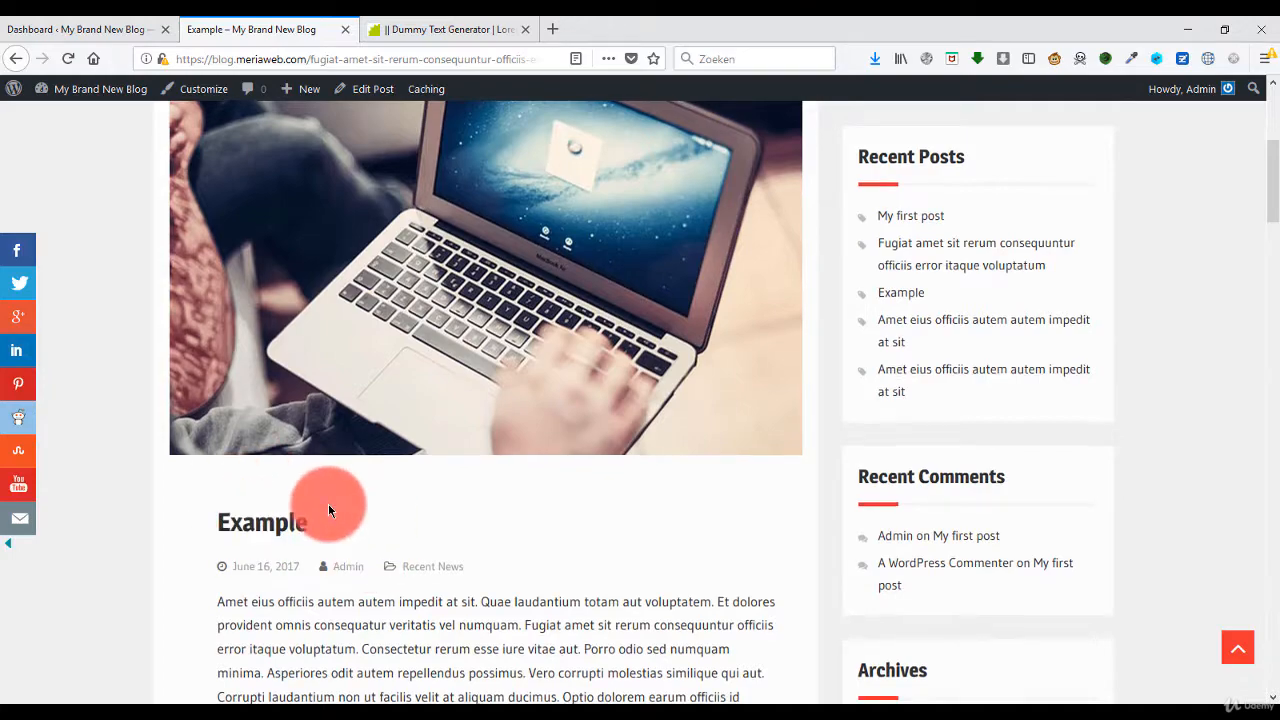
{"action": "scroll", "coordinate": [328, 503], "scroll_direction": "down", "scroll_amount": 3}
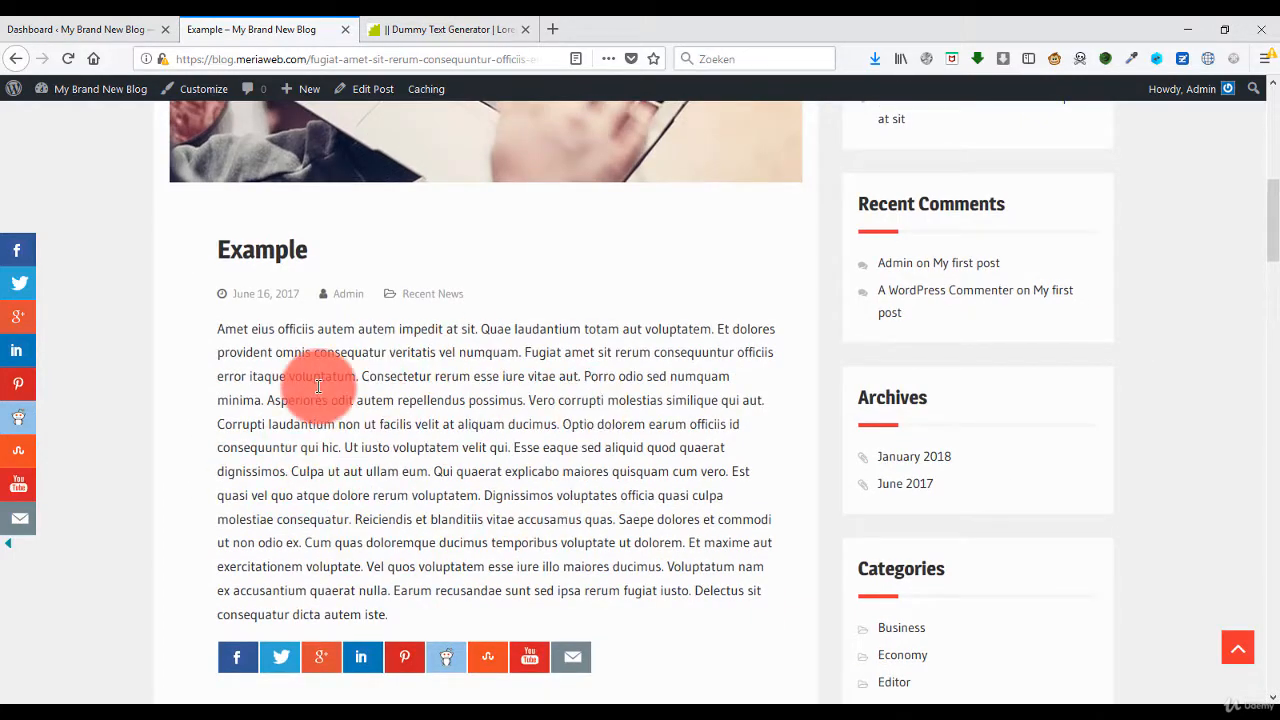
{"action": "scroll", "coordinate": [483, 407], "scroll_direction": "up", "scroll_amount": 3}
{"action": "scroll", "coordinate": [483, 407], "scroll_direction": "up", "scroll_amount": 3}
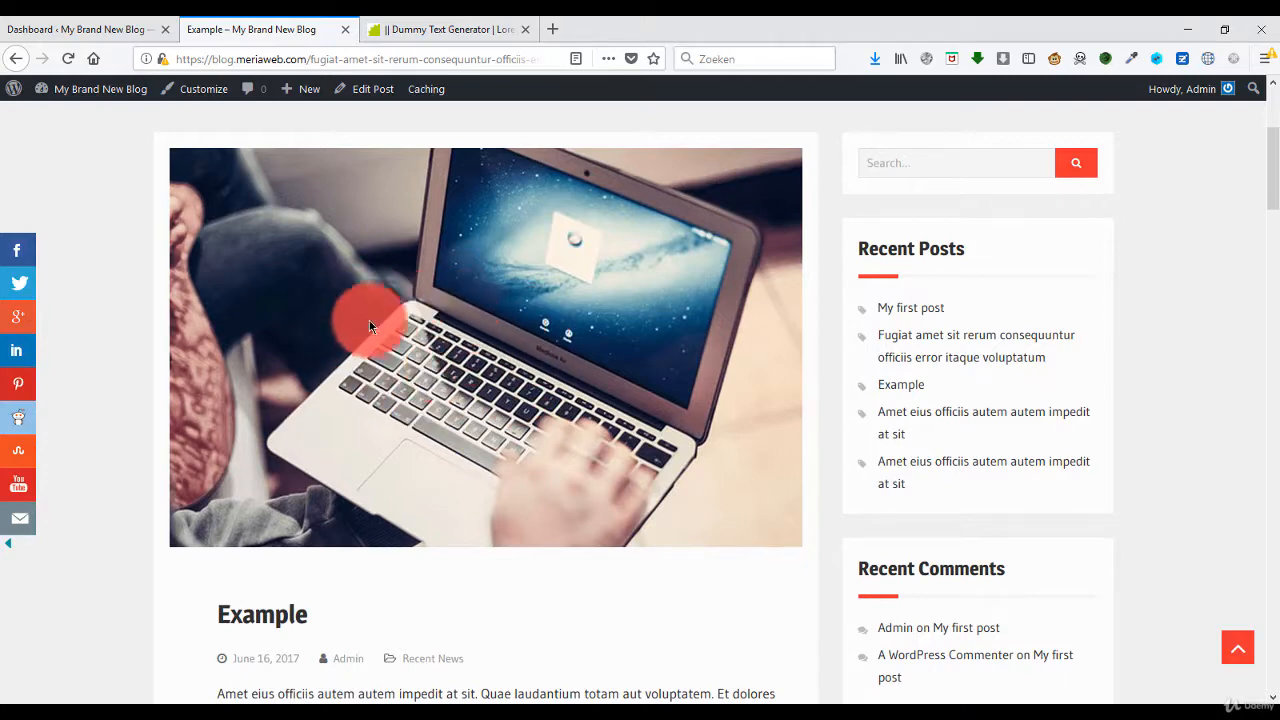
Return to the admin dashboard and show the All Posts list.
{"action": "left_click", "coordinate": [108, 34]}
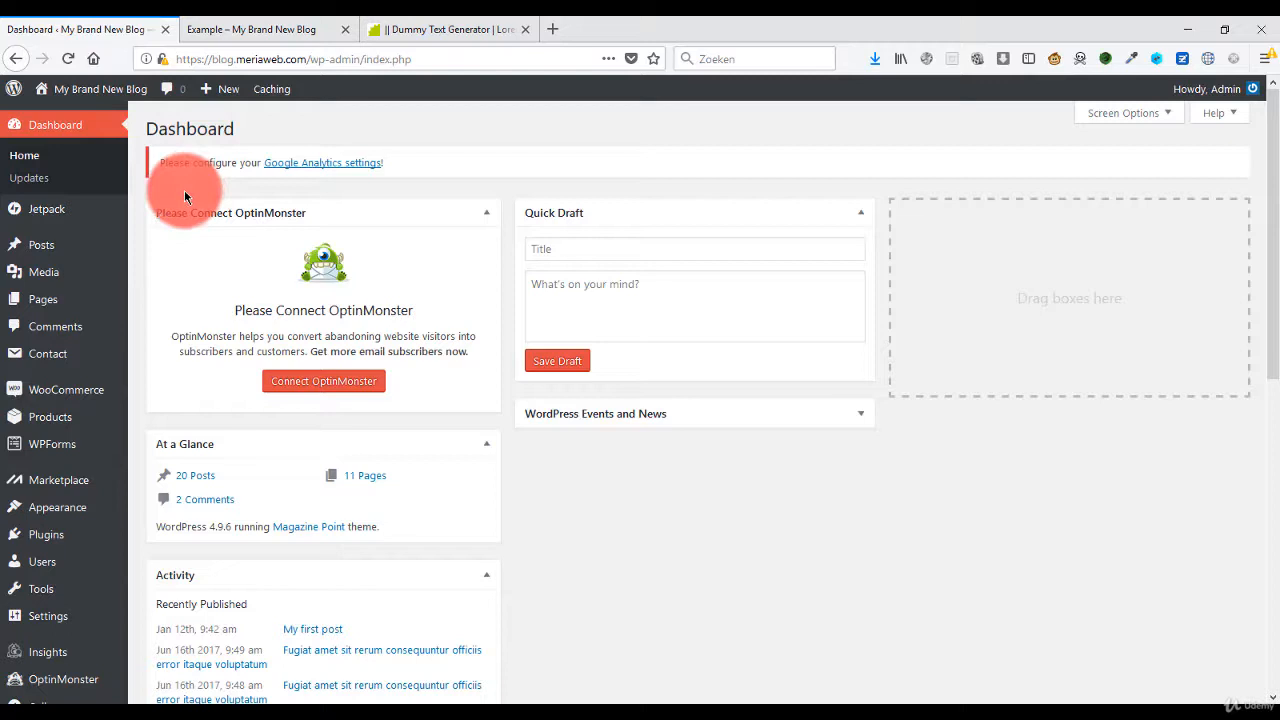
{"action": "mouse_move", "coordinate": [40, 245]}
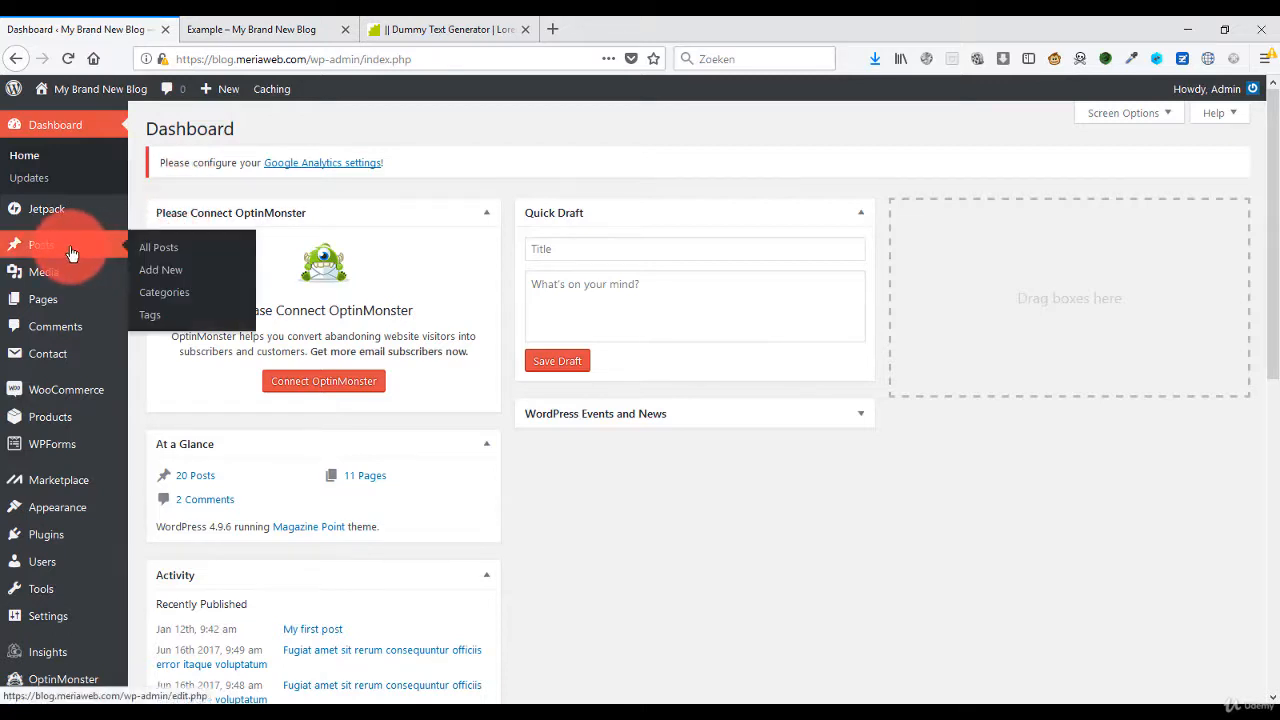
{"action": "left_click", "coordinate": [172, 247]}
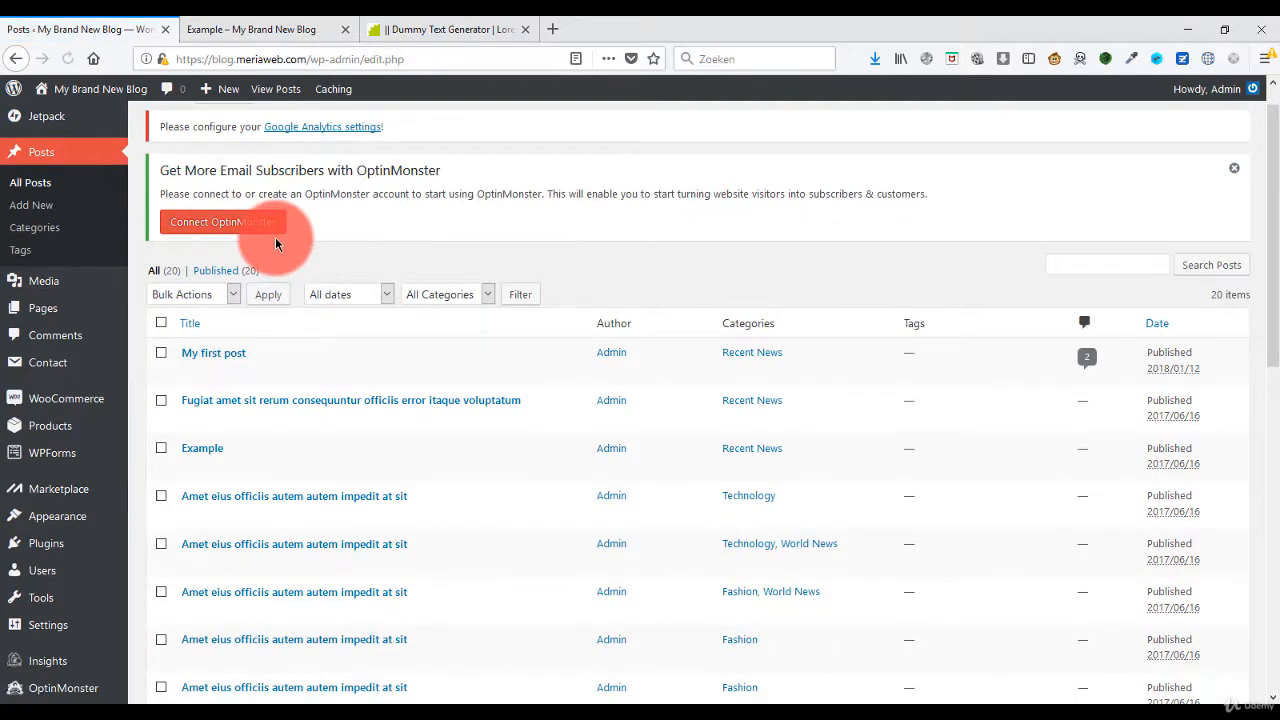
{"action": "scroll", "coordinate": [275, 237], "scroll_direction": "down", "scroll_amount": 1}
{"action": "scroll", "coordinate": [275, 237], "scroll_direction": "down", "scroll_amount": 1}
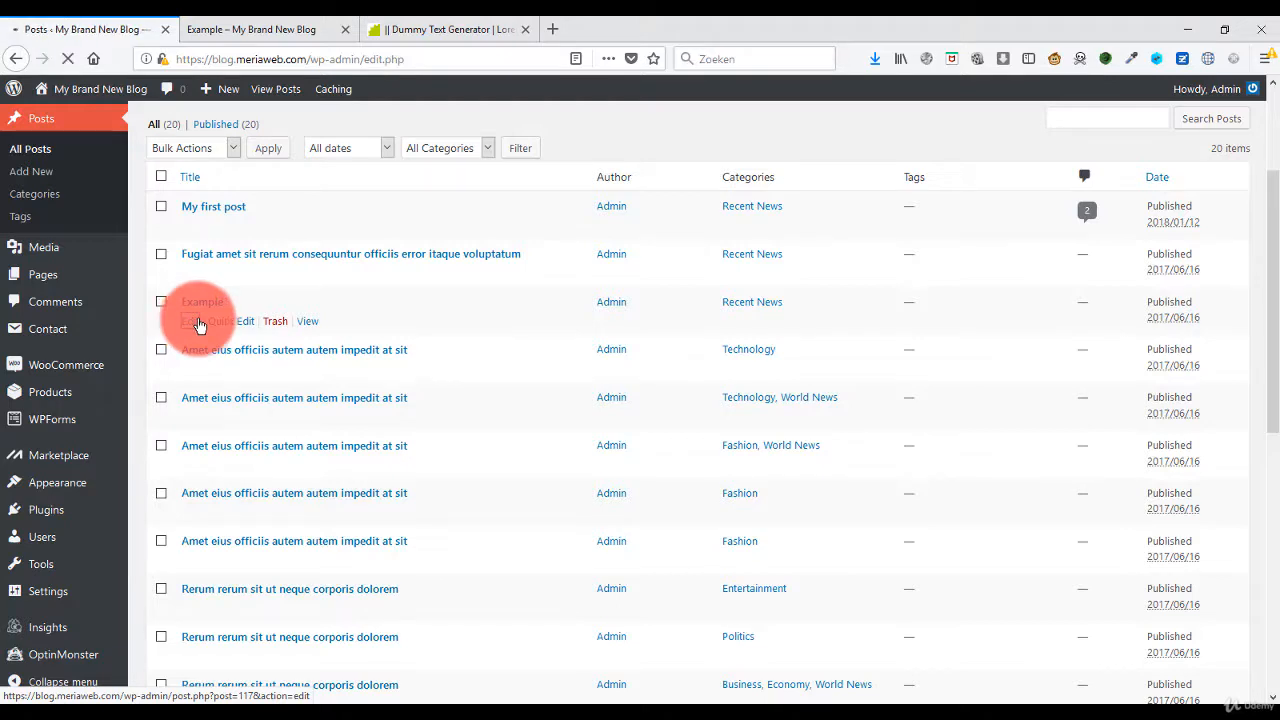
Open the 'Example' post for editing from the All Posts list.
{"action": "left_click", "coordinate": [199, 323]}
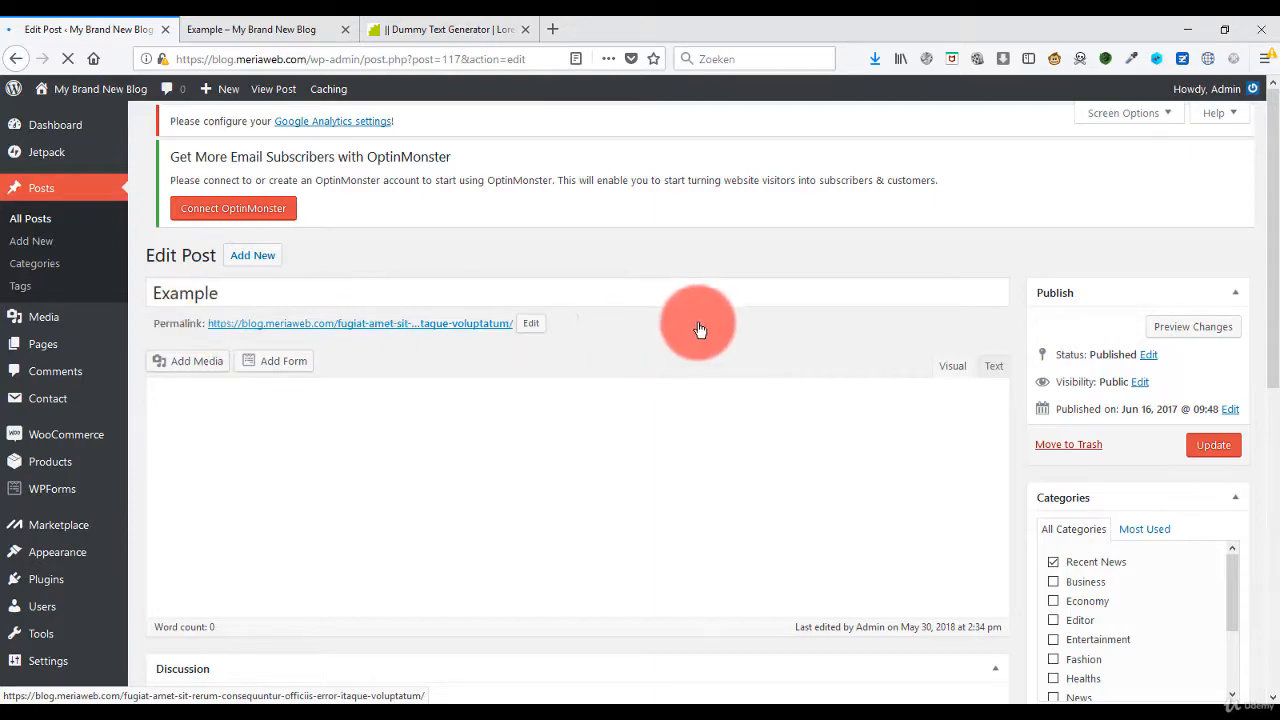
{"action": "scroll", "coordinate": [622, 307], "scroll_direction": "down", "scroll_amount": 2}
{"action": "scroll", "coordinate": [622, 307], "scroll_direction": "down", "scroll_amount": 2}
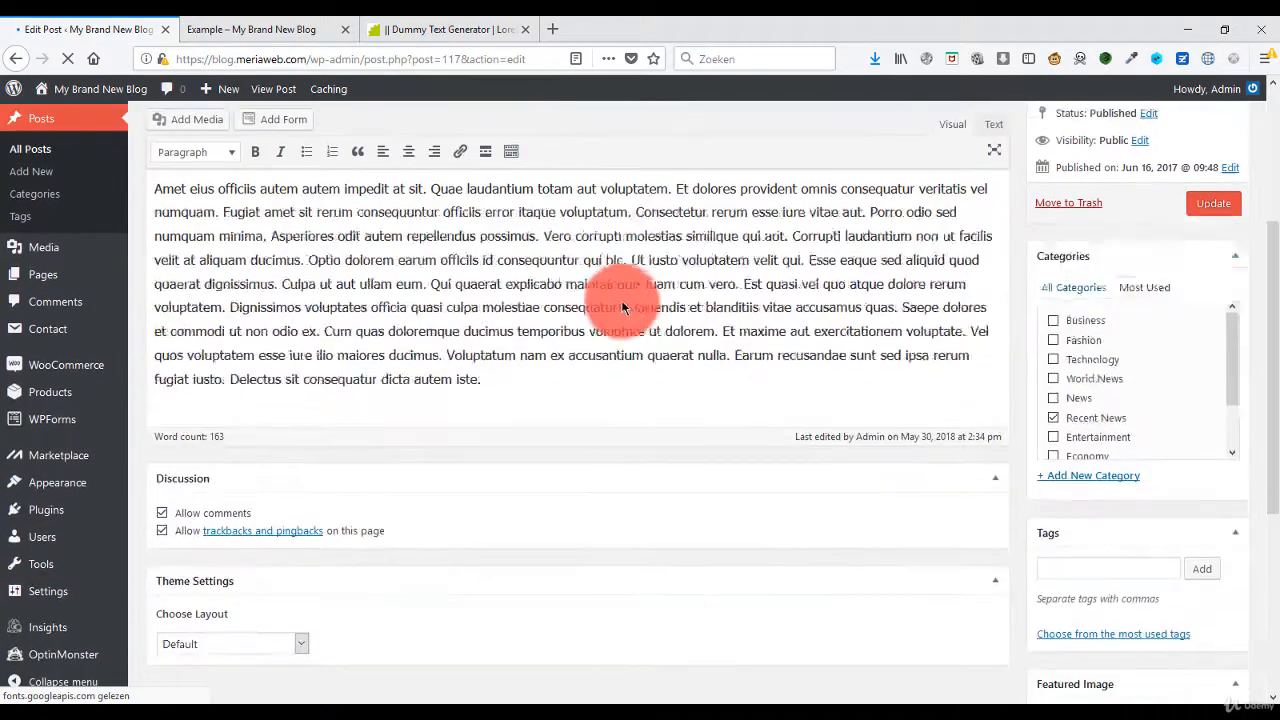
{"action": "scroll", "coordinate": [622, 307], "scroll_direction": "down", "scroll_amount": 3}
{"action": "scroll", "coordinate": [689, 295], "scroll_direction": "down", "scroll_amount": 3}
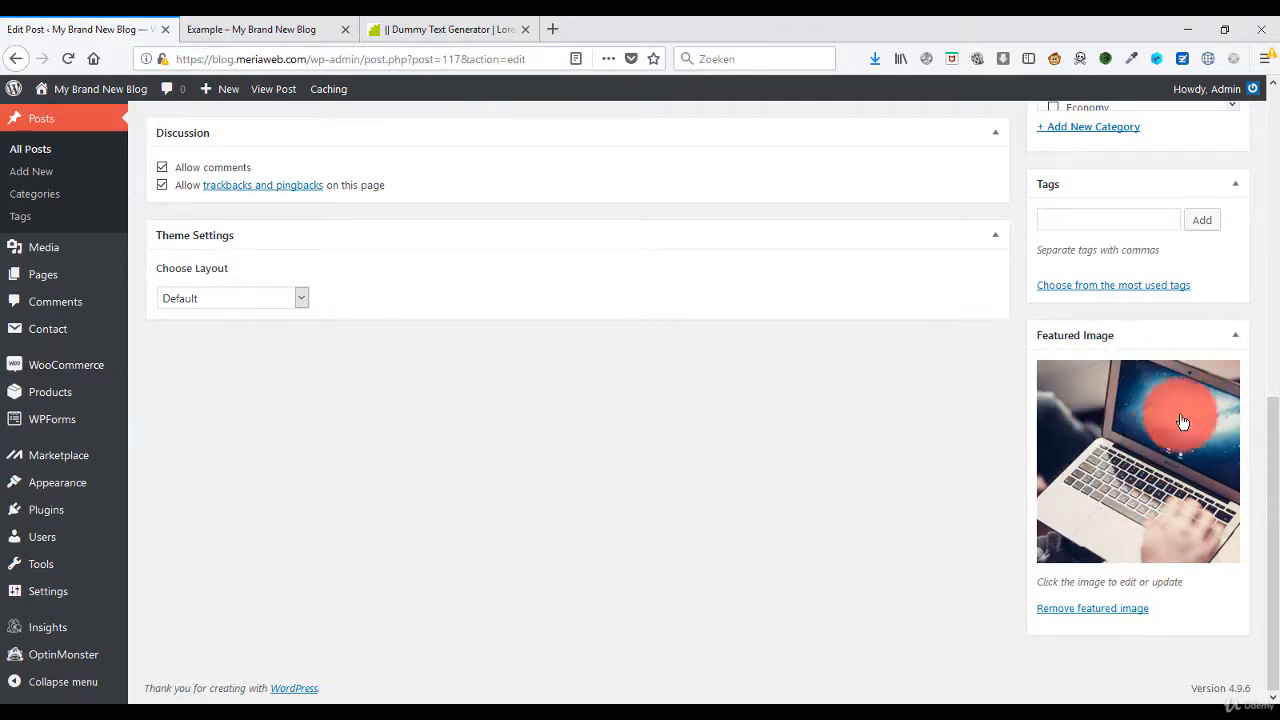
{"action": "left_click", "coordinate": [221, 41]}
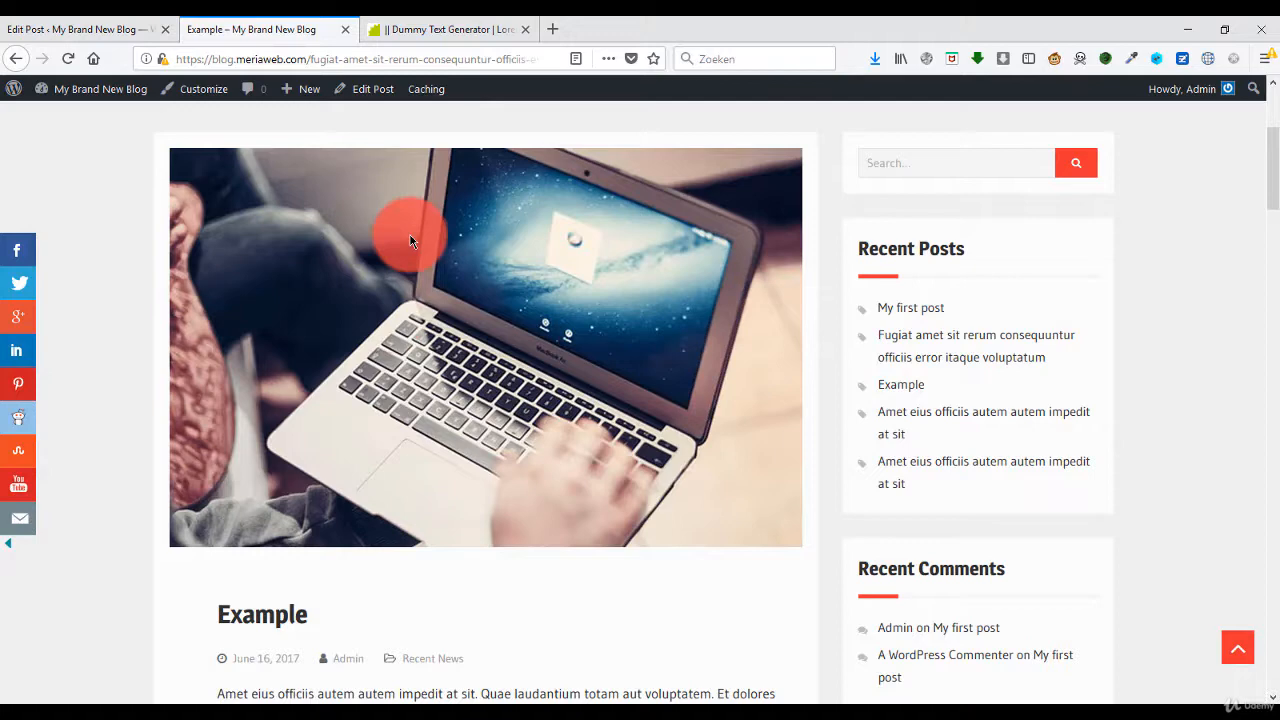
{"action": "scroll", "coordinate": [404, 223], "scroll_direction": "down", "scroll_amount": 2}
{"action": "scroll", "coordinate": [404, 228], "scroll_direction": "down", "scroll_amount": 3}
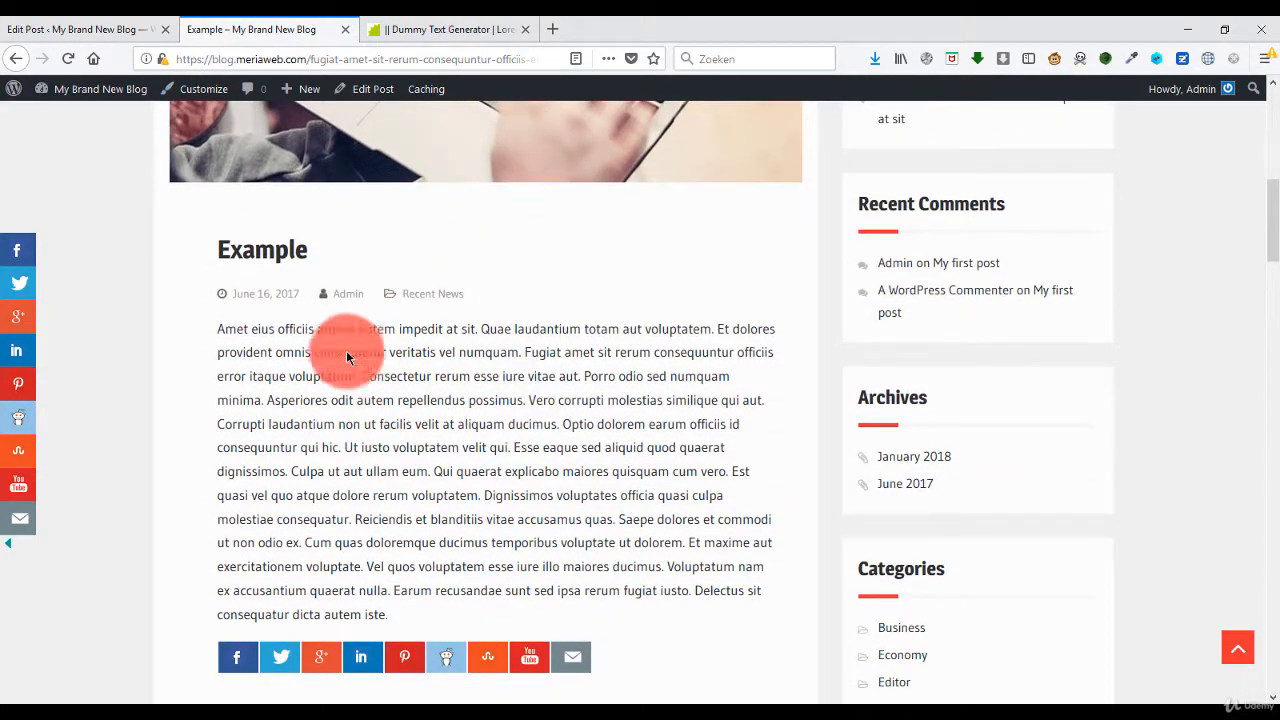
{"action": "left_click", "coordinate": [80, 29]}
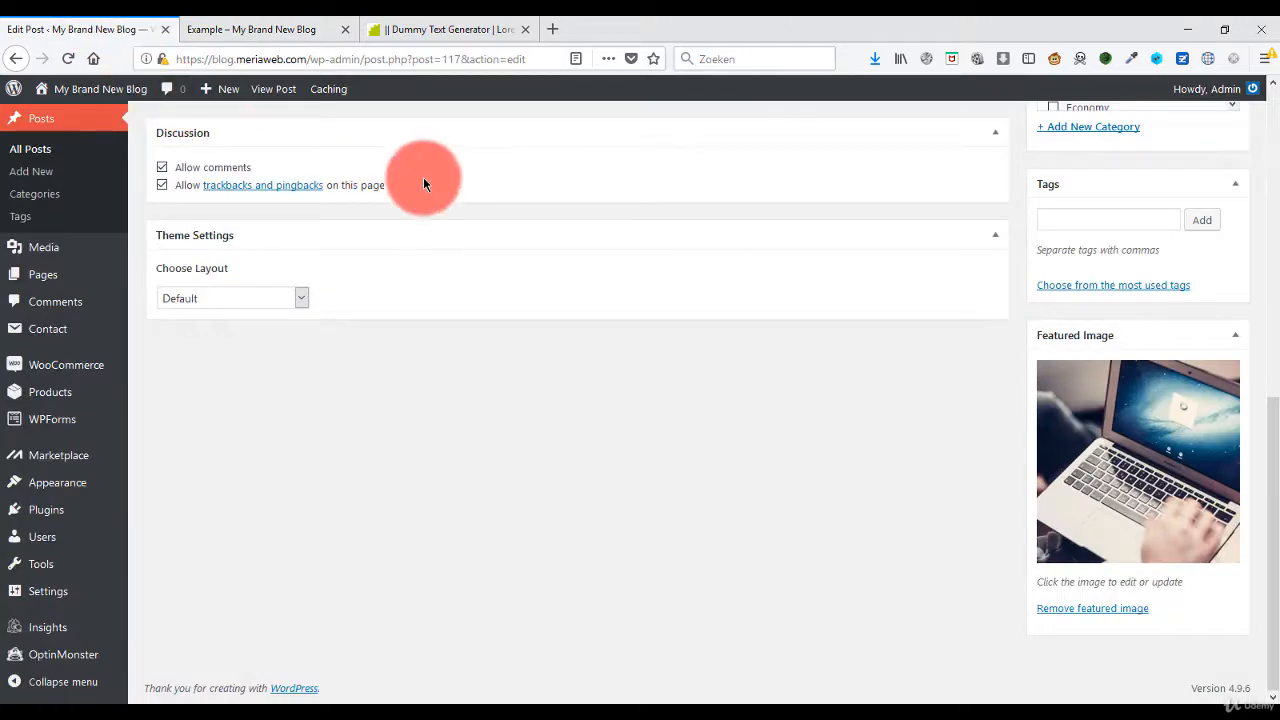
{"action": "scroll", "coordinate": [430, 175], "scroll_direction": "up", "scroll_amount": 3}
{"action": "scroll", "coordinate": [426, 184], "scroll_direction": "up", "scroll_amount": 3}
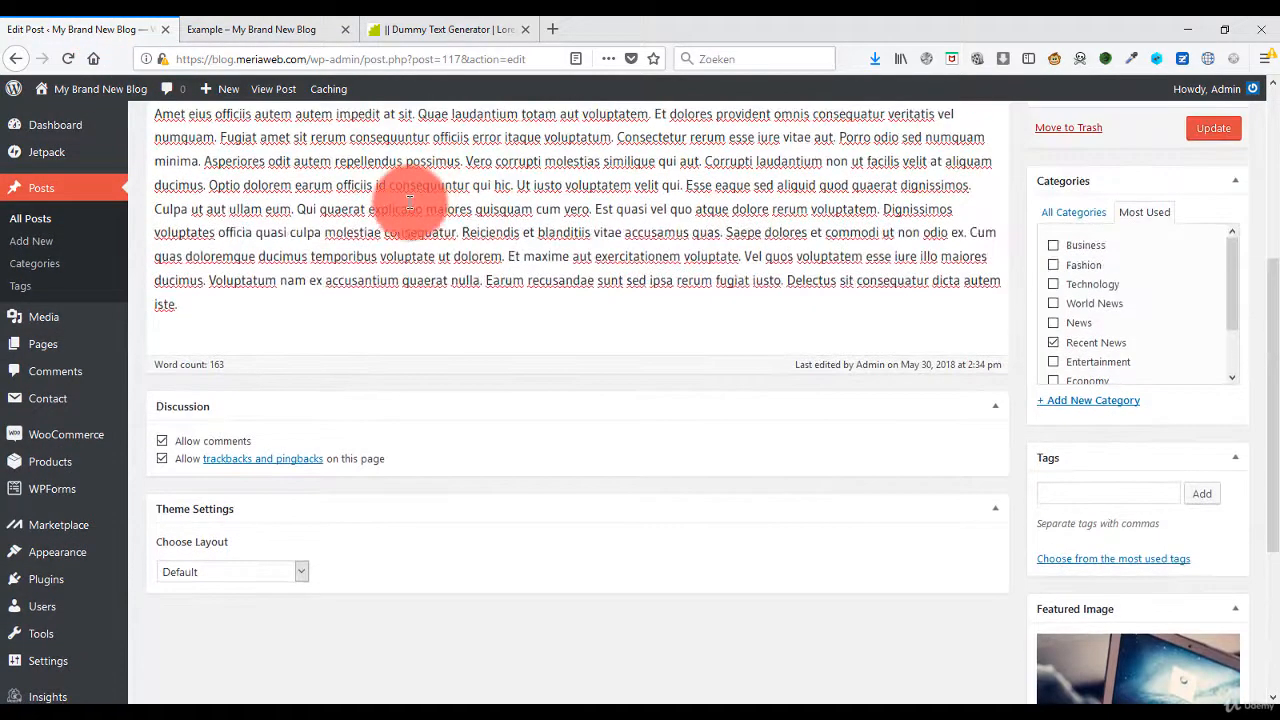
{"action": "scroll", "coordinate": [426, 184], "scroll_direction": "up", "scroll_amount": 3}
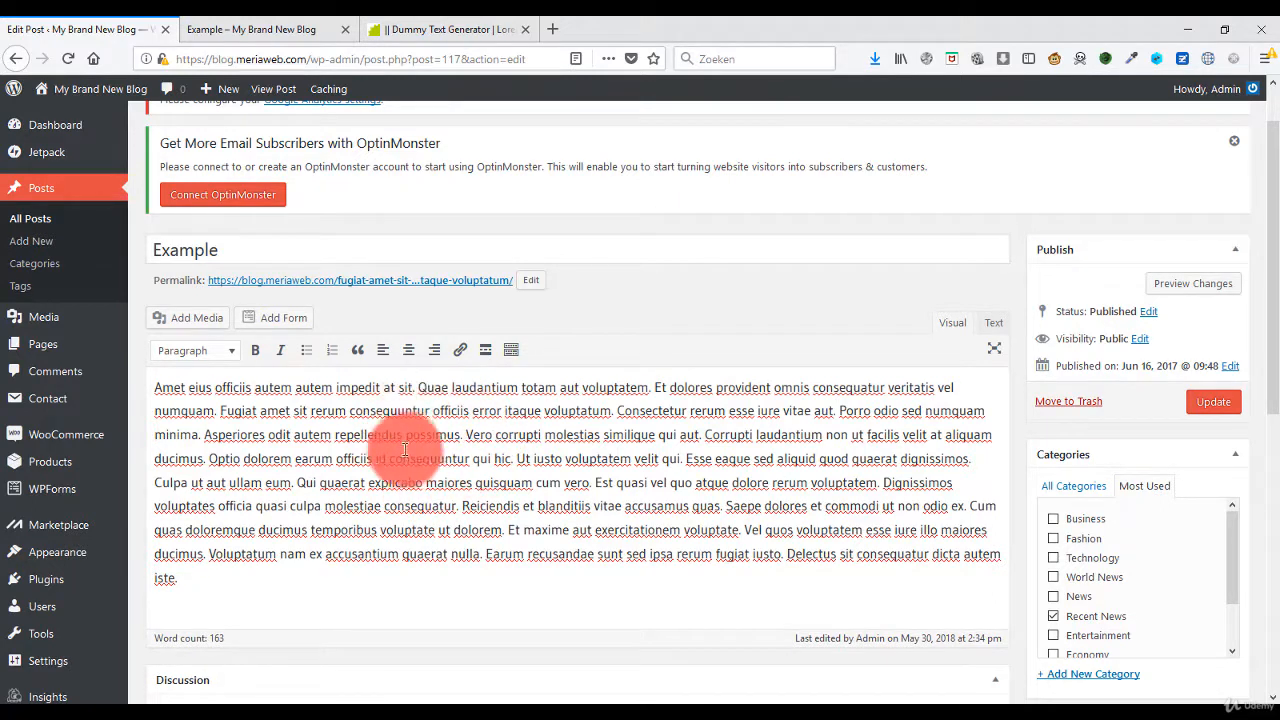
{"action": "mouse_move", "coordinate": [55, 125]}
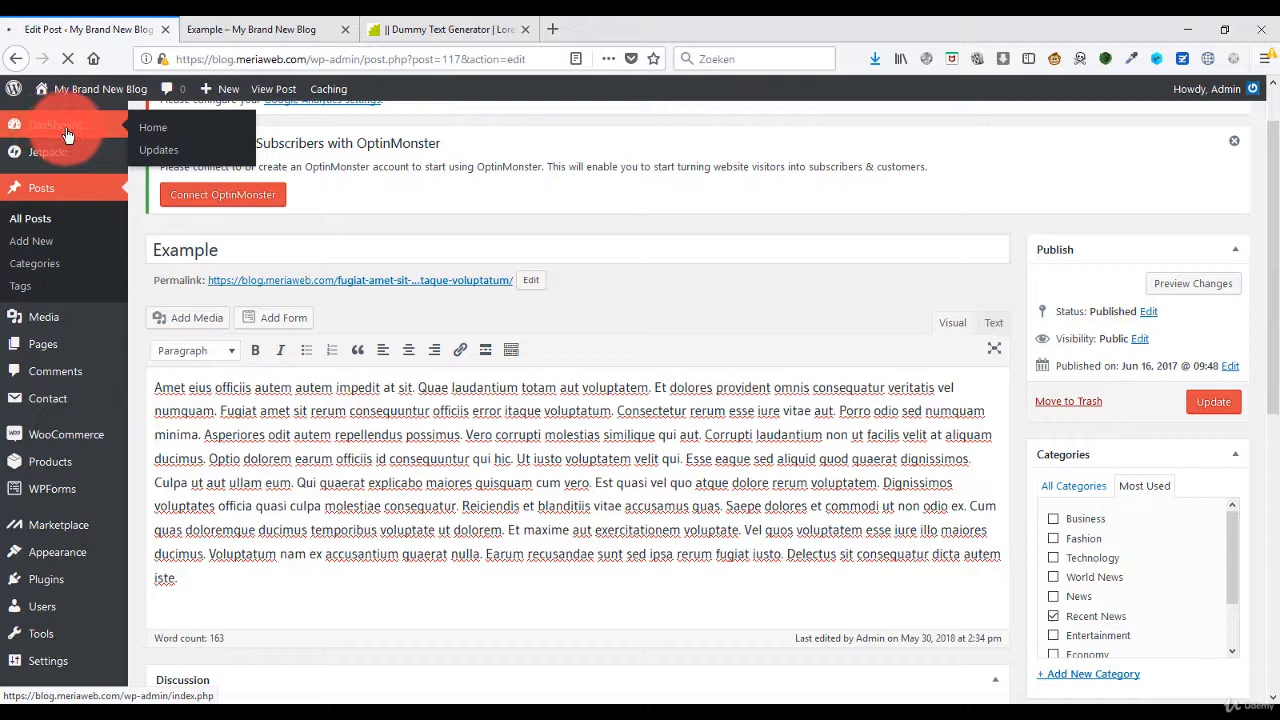
Leave the editor for the dashboard and view the live 'Example' post on the blog.
{"action": "left_click", "coordinate": [92, 140]}
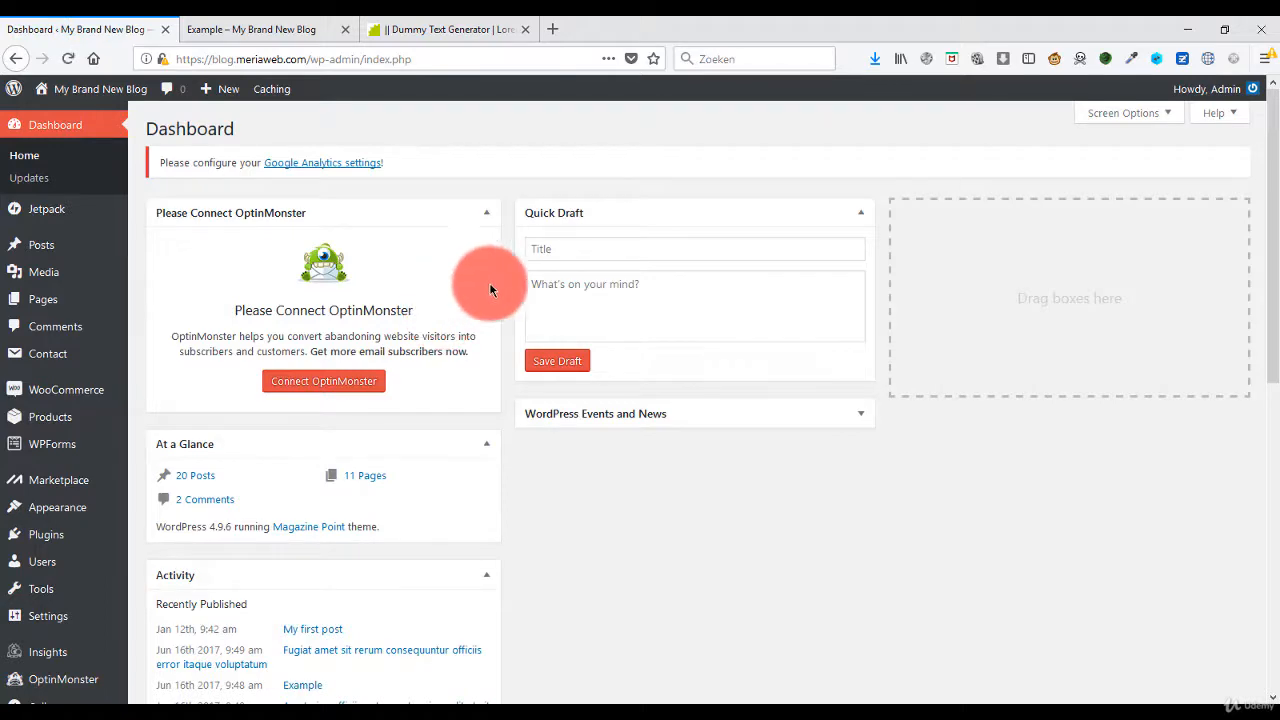
{"action": "left_click", "coordinate": [255, 30]}
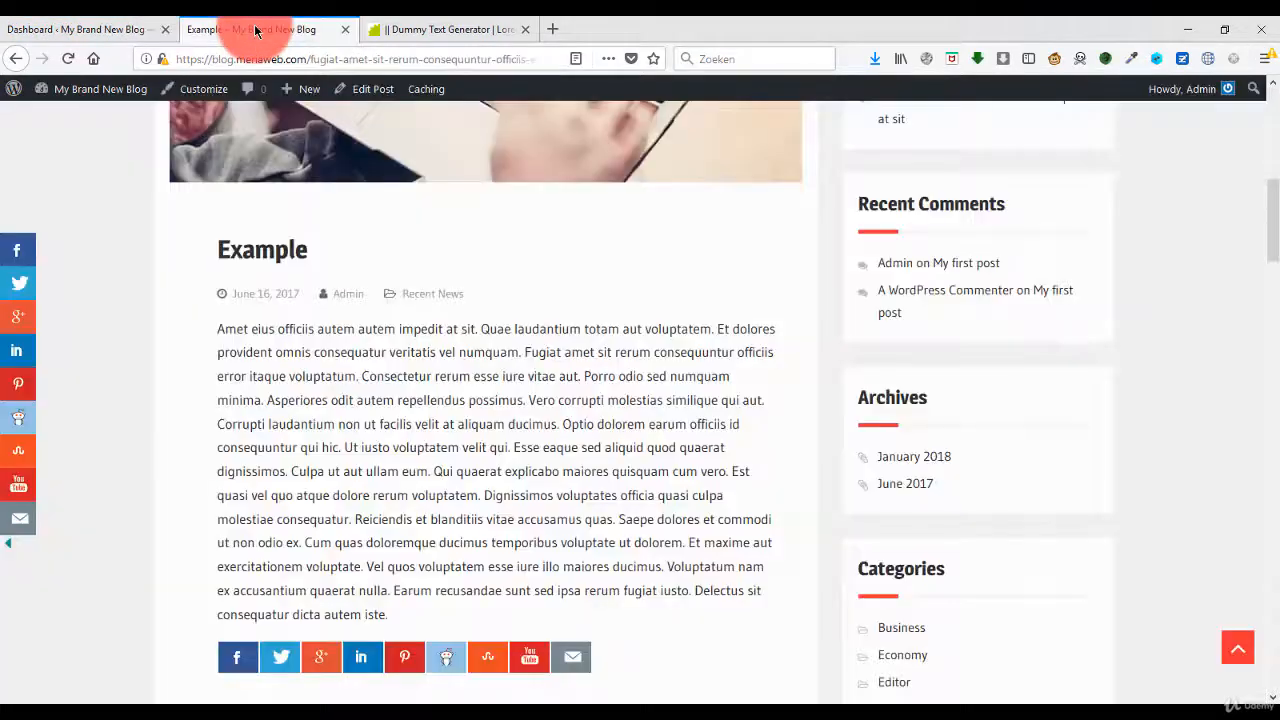
{"action": "scroll", "coordinate": [343, 168], "scroll_direction": "up", "scroll_amount": 5}
{"action": "scroll", "coordinate": [343, 168], "scroll_direction": "up", "scroll_amount": 5}
{"action": "scroll", "coordinate": [339, 170], "scroll_direction": "up", "scroll_amount": 3}
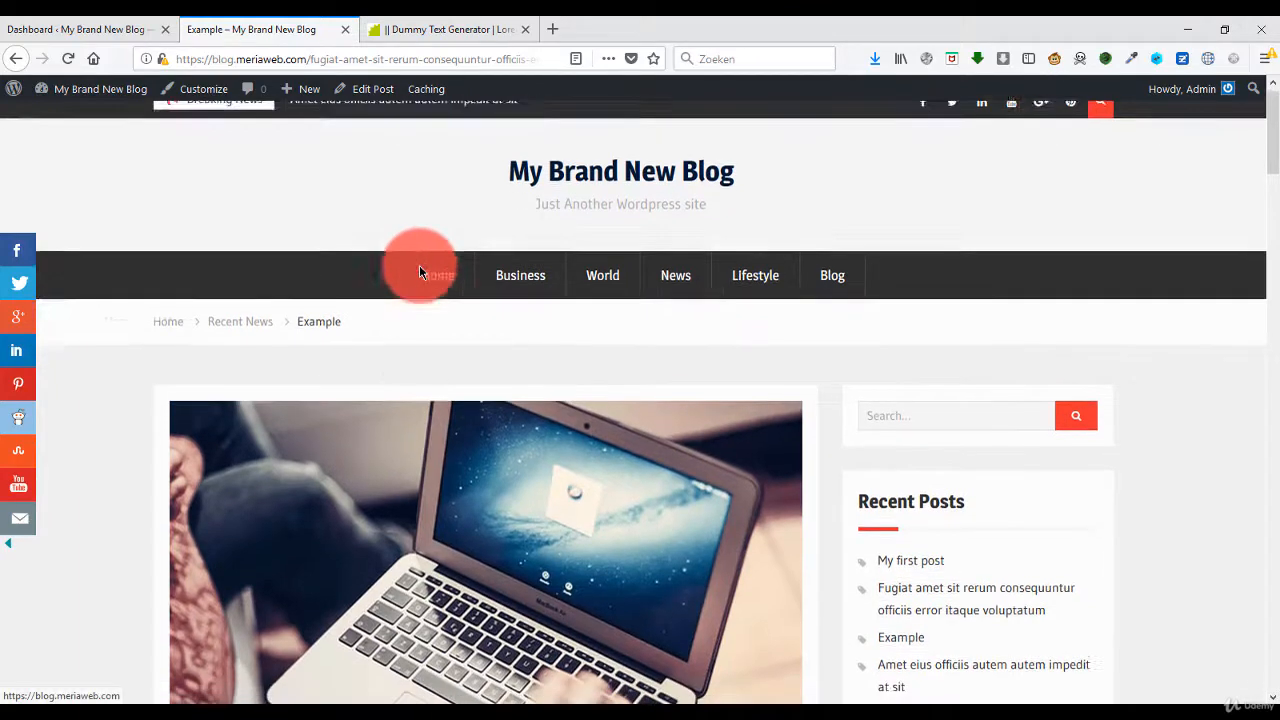
{"action": "scroll", "coordinate": [419, 265], "scroll_direction": "down", "scroll_amount": 3}
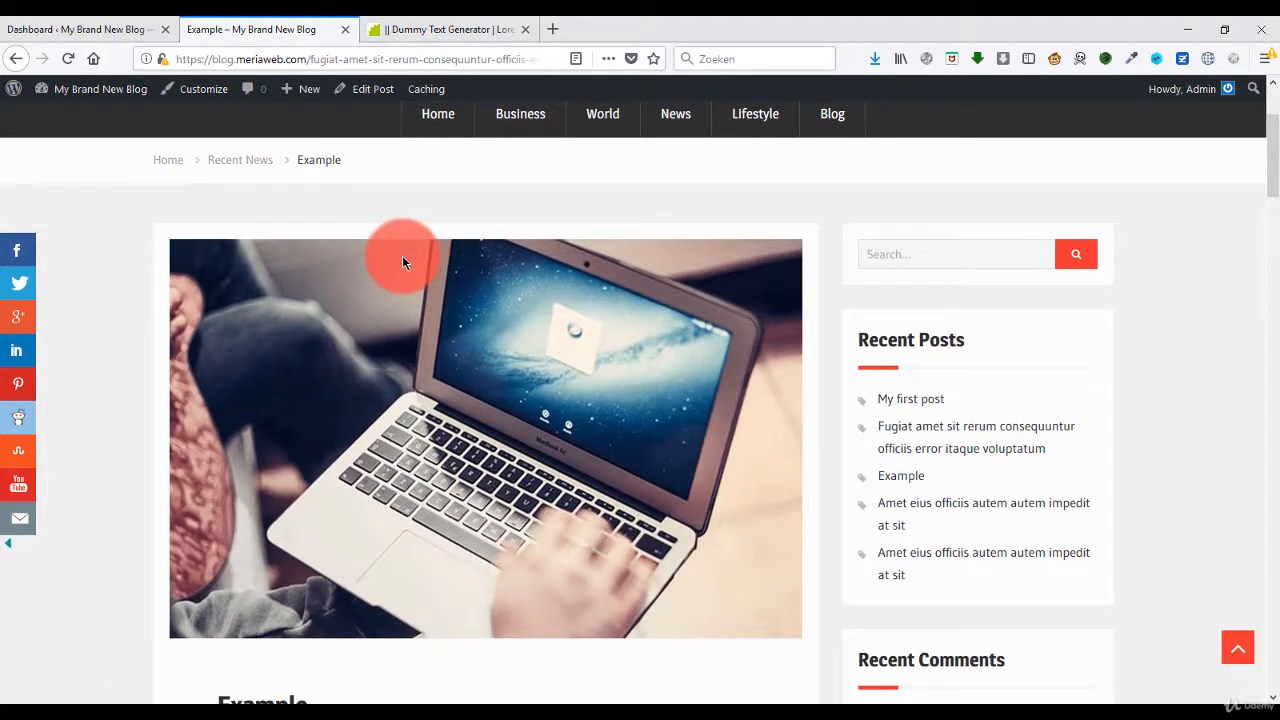